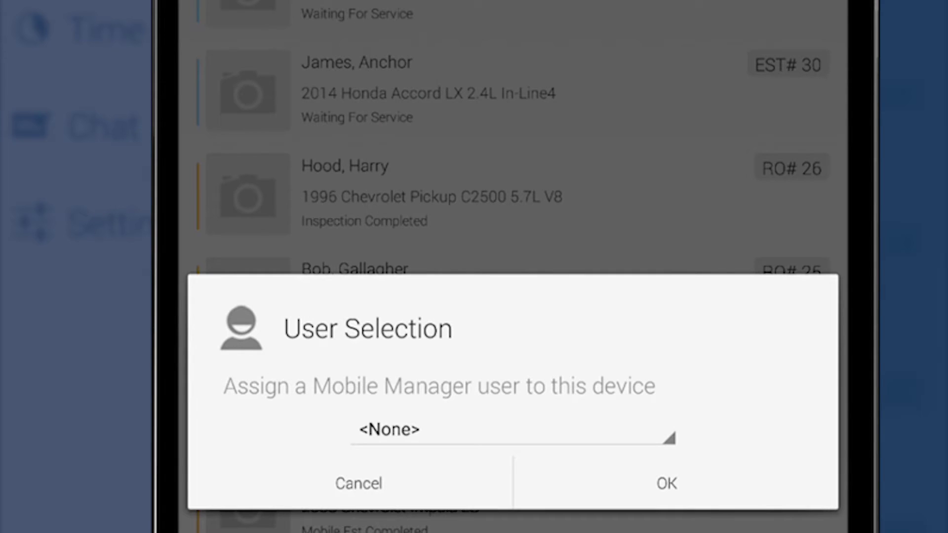
Step: Make the technician this device's user, then open the EST# 33 row in Work In Progress
click(512, 430)
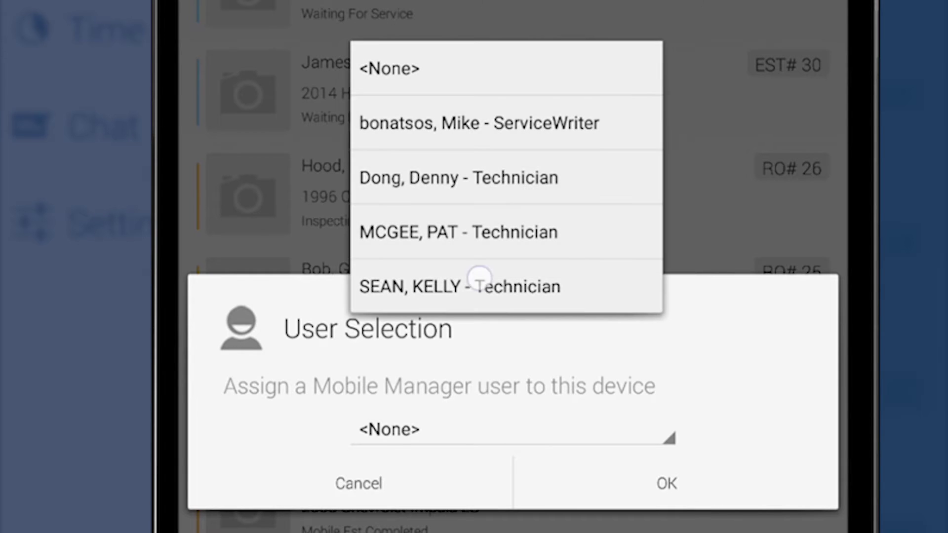
click(479, 287)
click(689, 483)
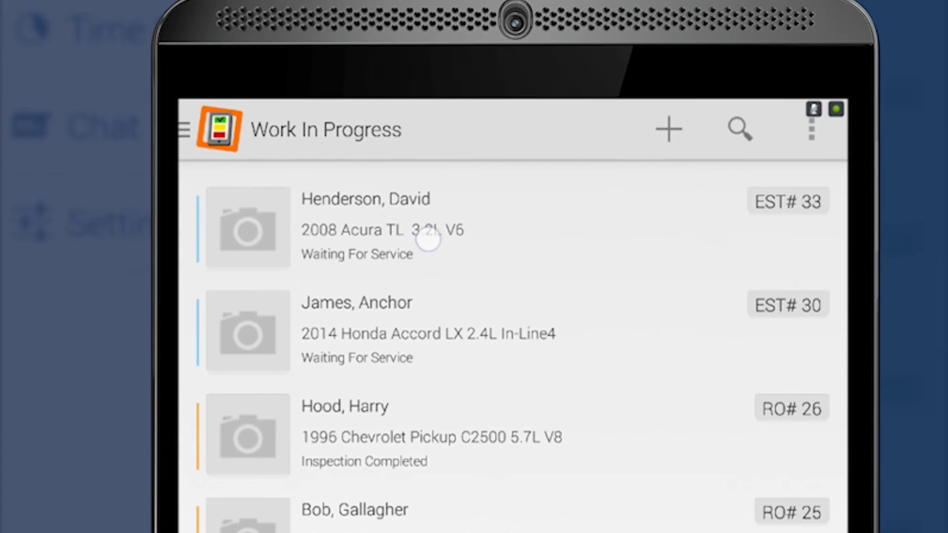
click(428, 238)
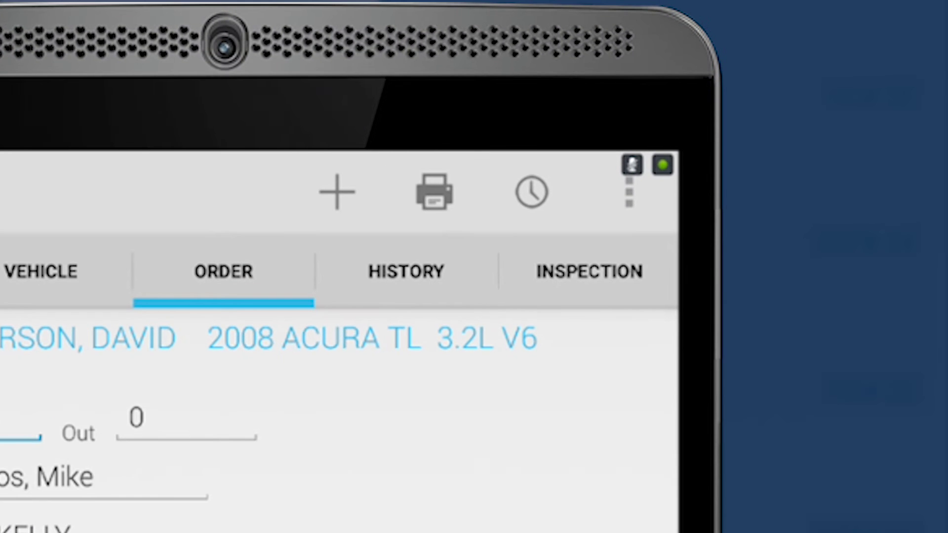
Step: Clock in on the Conventional Lube, Oil, and Filter and rear brake pads and rotors jobs, then go back
click(531, 193)
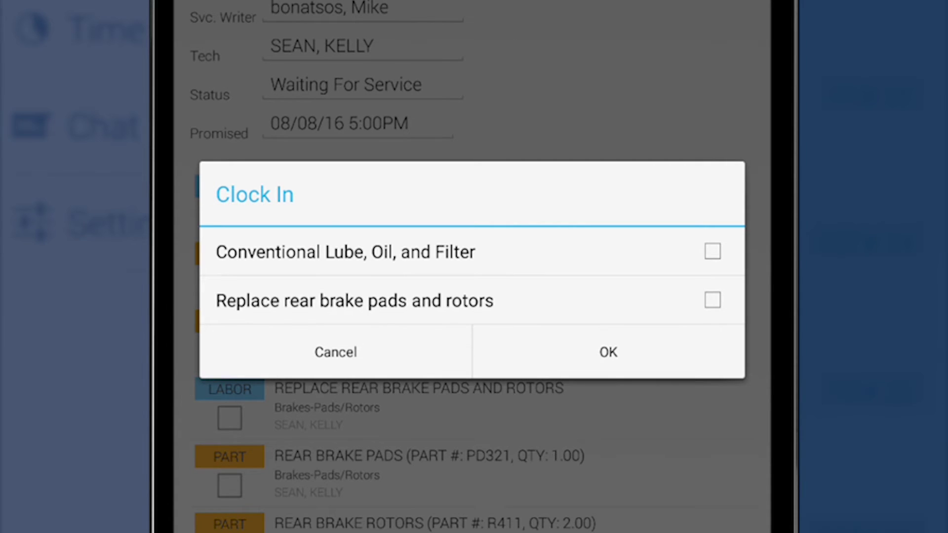
click(712, 252)
click(713, 300)
click(609, 352)
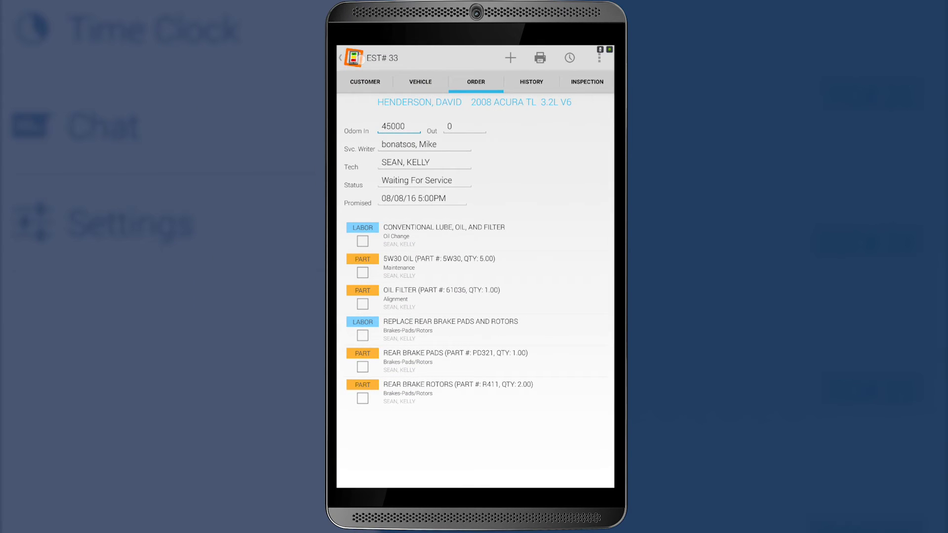
key(Escape)
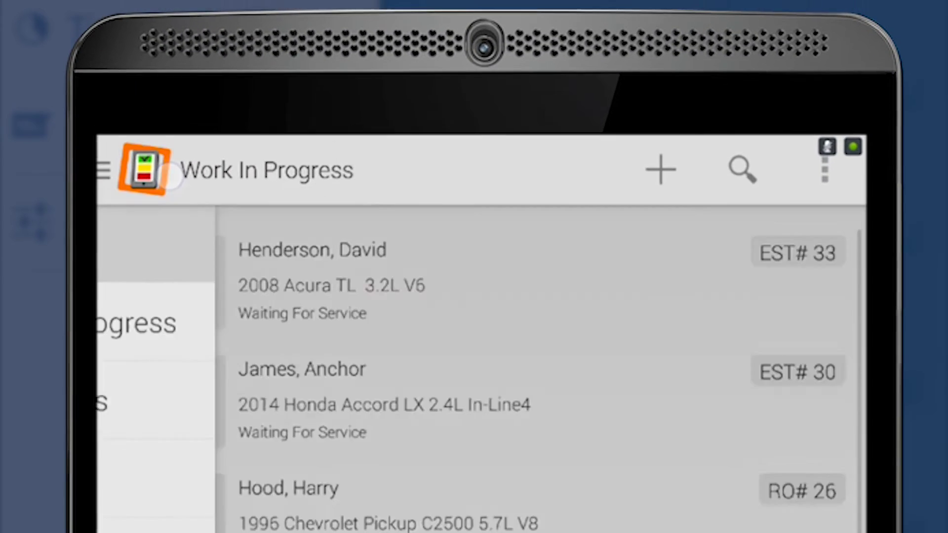
Step: Open the Time Clock overview from the app's section drawer
click(340, 58)
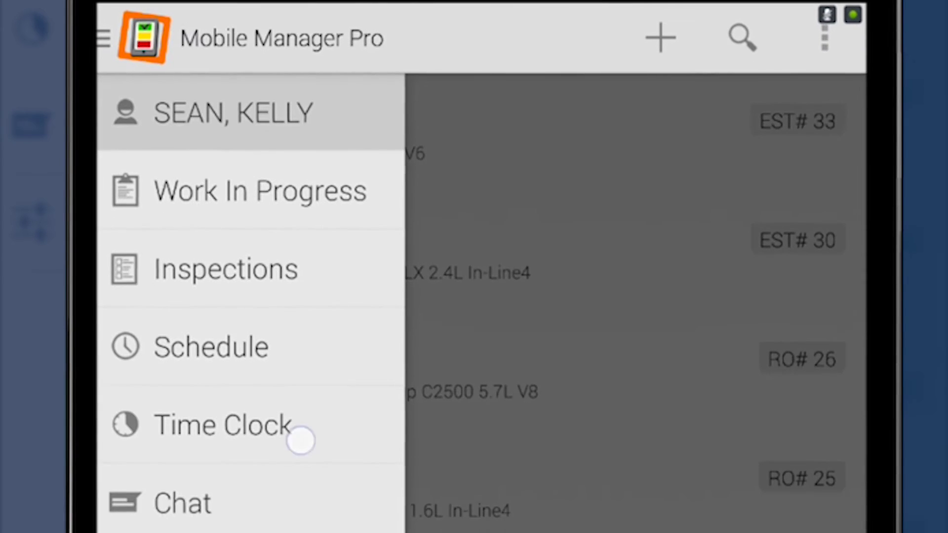
click(223, 491)
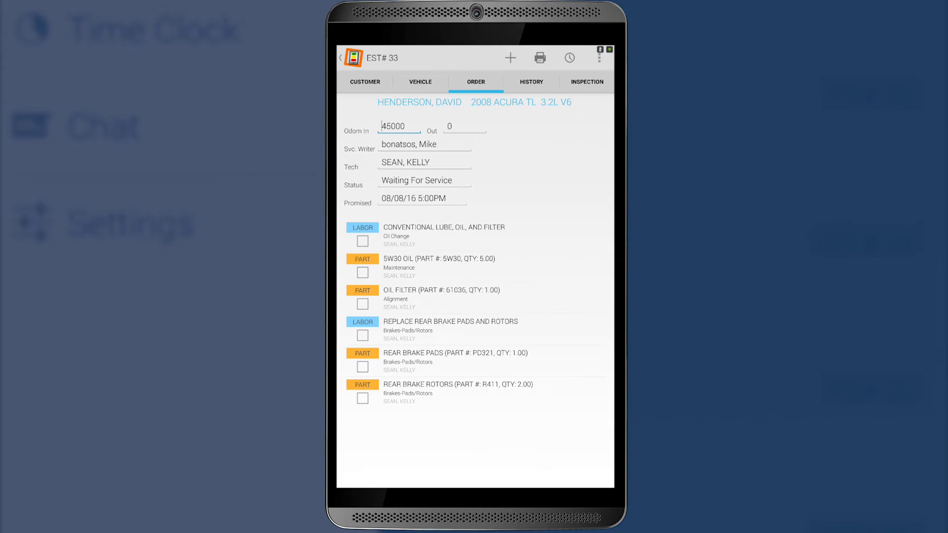
Step: Clock out of order #33, answering Yes in the Clock Out dialog
click(569, 57)
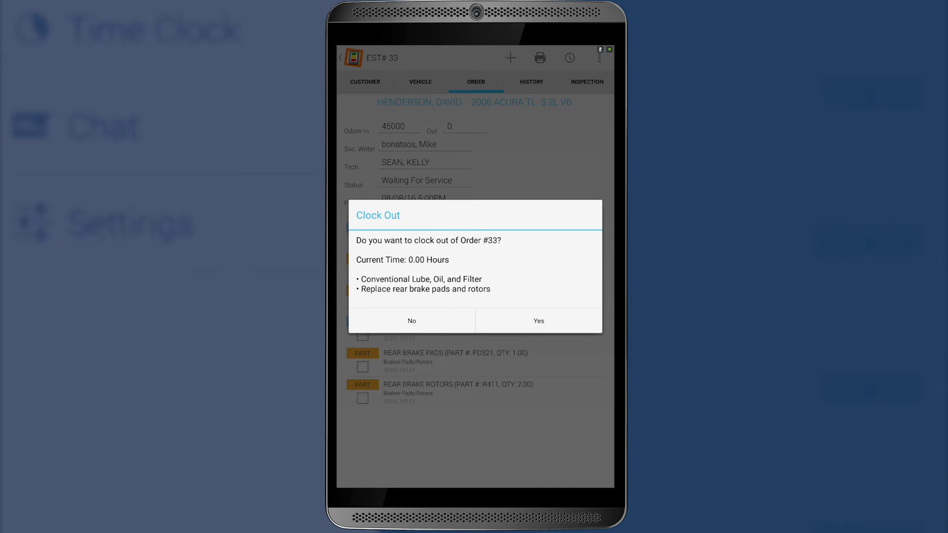
click(538, 321)
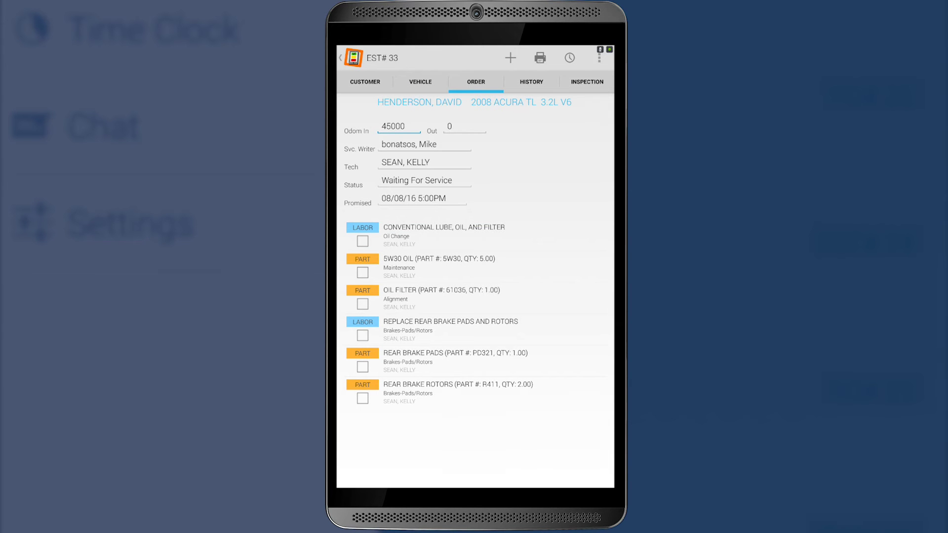
Step: Clock in again on the oil change and rear brake jobs, then clock out after 0.02 hours
click(569, 58)
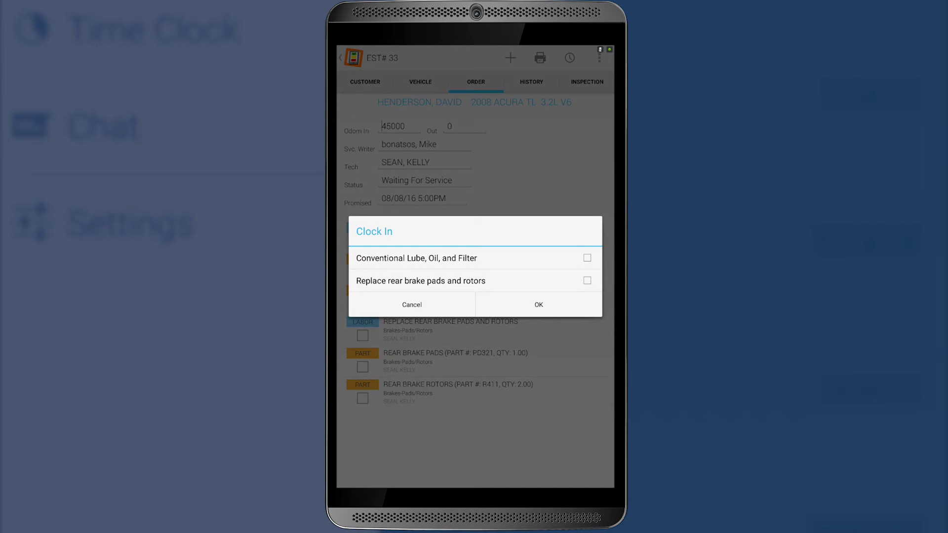
click(588, 258)
click(587, 281)
click(539, 305)
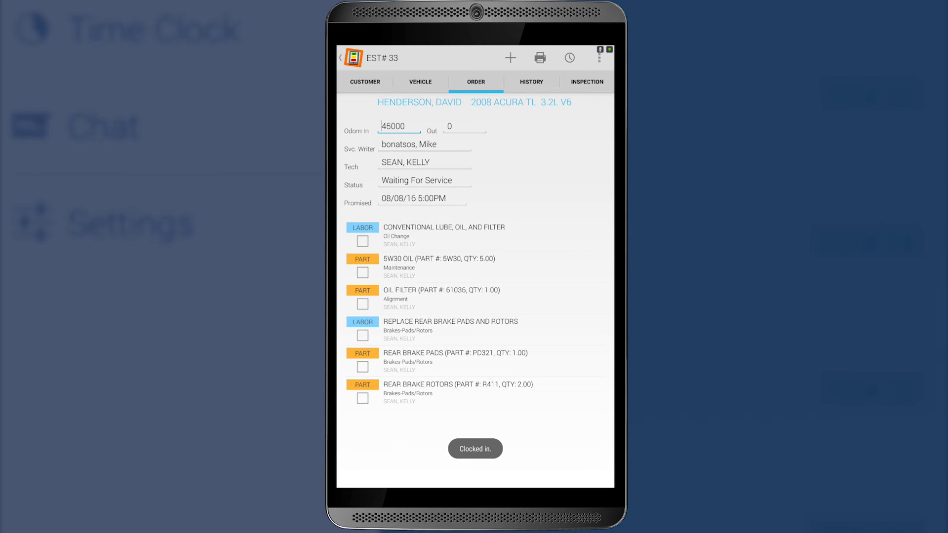
click(570, 58)
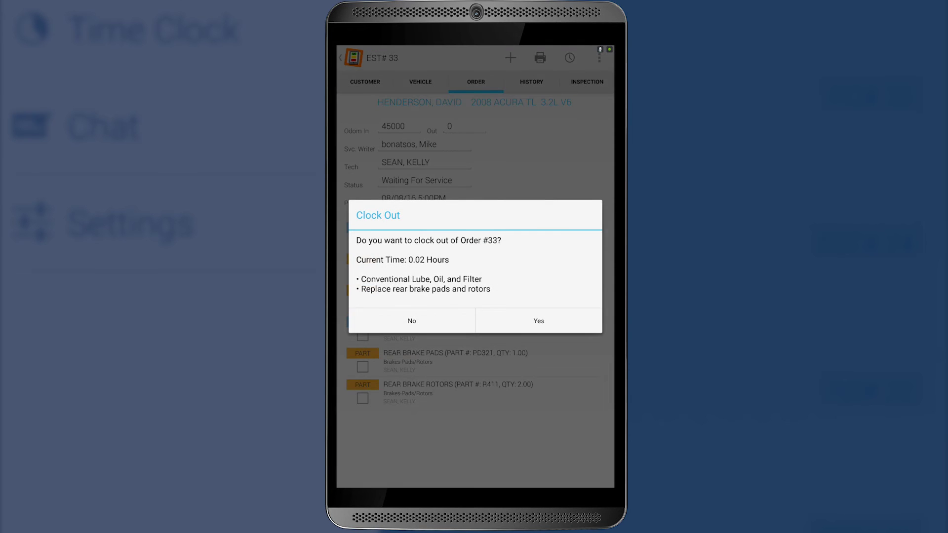
click(539, 320)
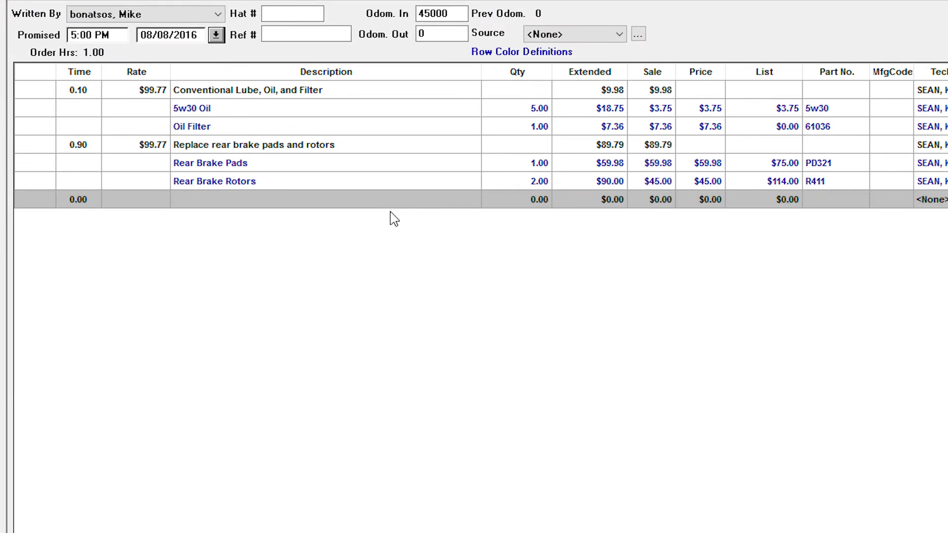
click(237, 195)
double_click(126, 181)
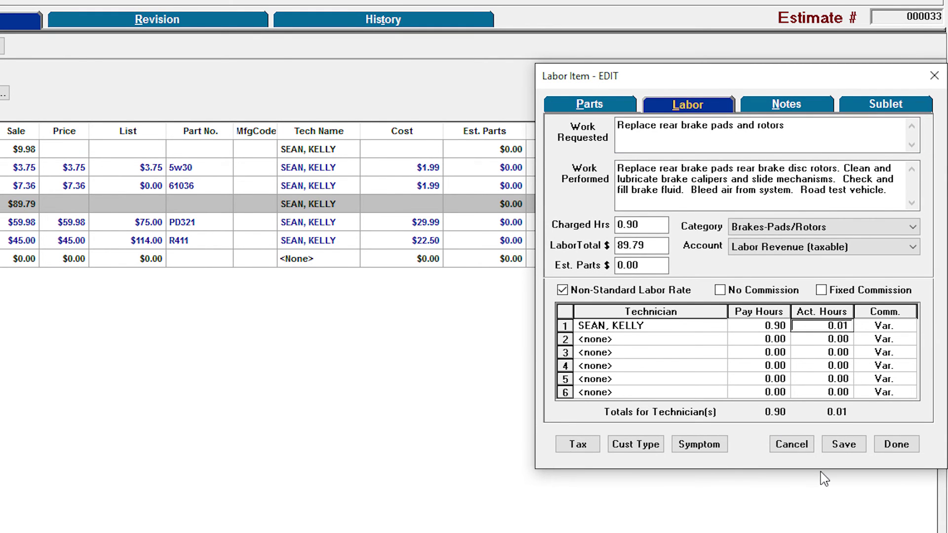
click(844, 445)
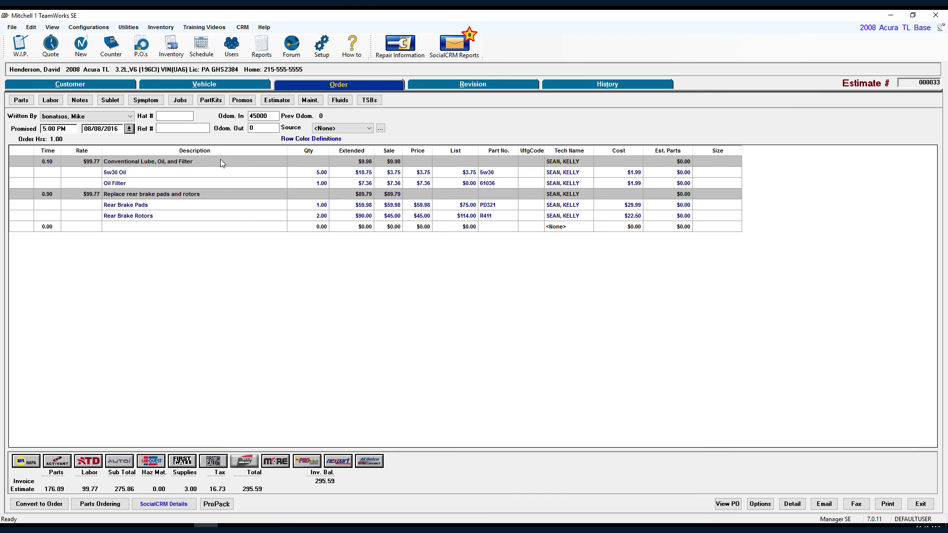
Step: Save the Conventional Lube, Oil, and Filter labor item with Act. Hours checked at 0.01
double_click(219, 161)
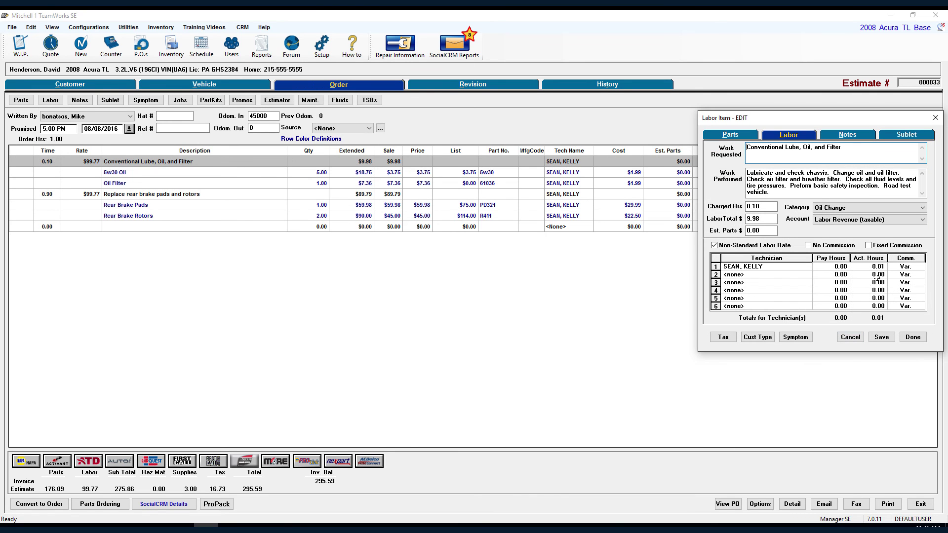
click(881, 268)
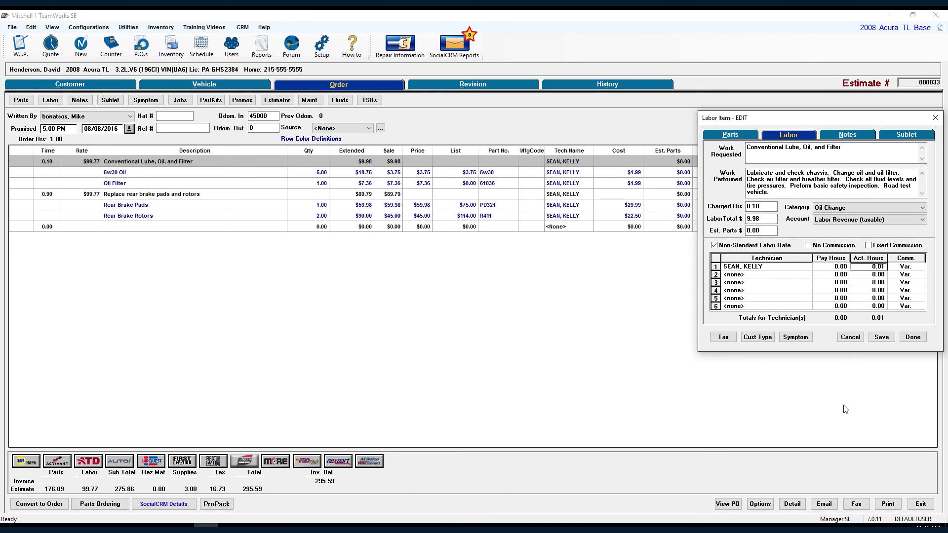
click(882, 337)
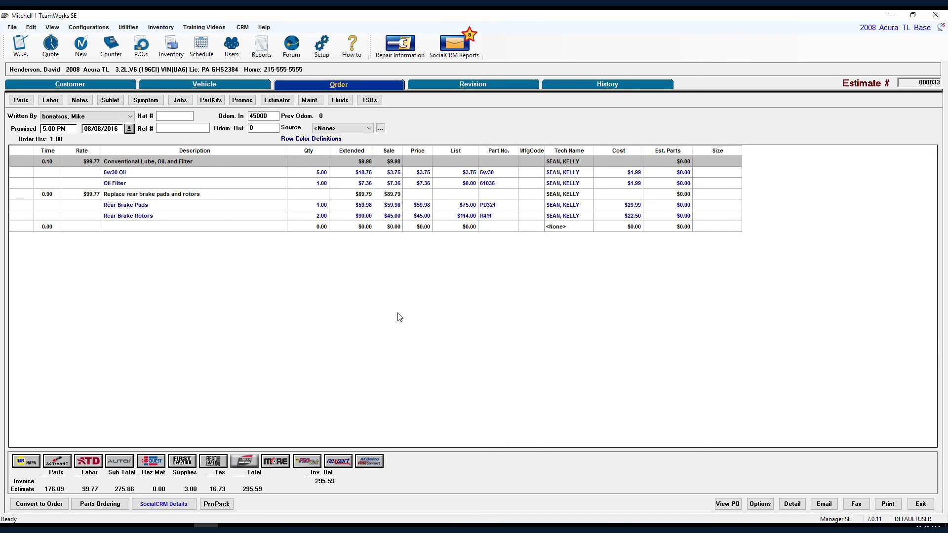